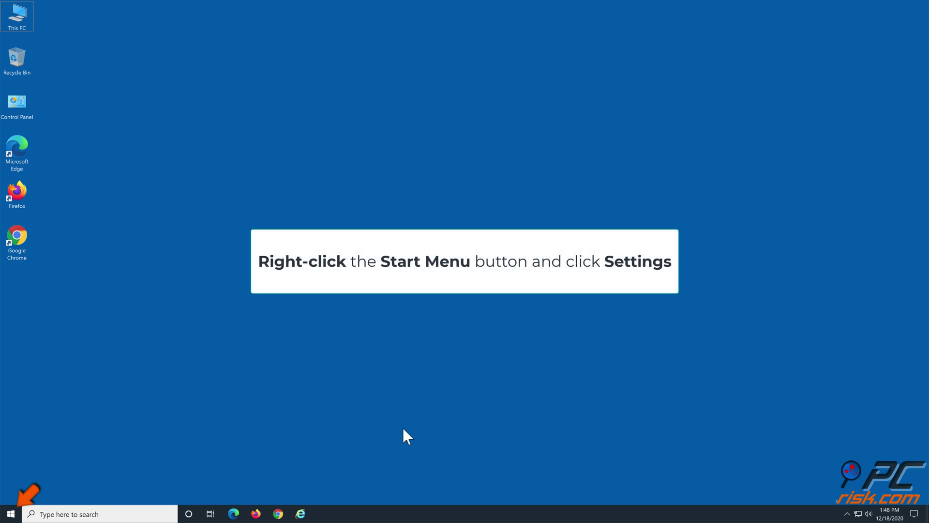
Step: Launch Settings from the Start button's Win+X menu
right_click(11, 514)
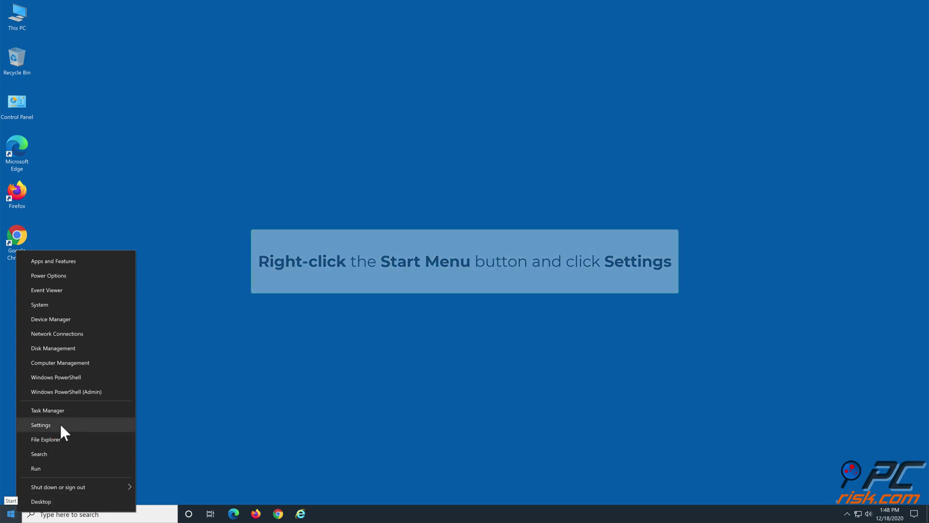
left_click(61, 426)
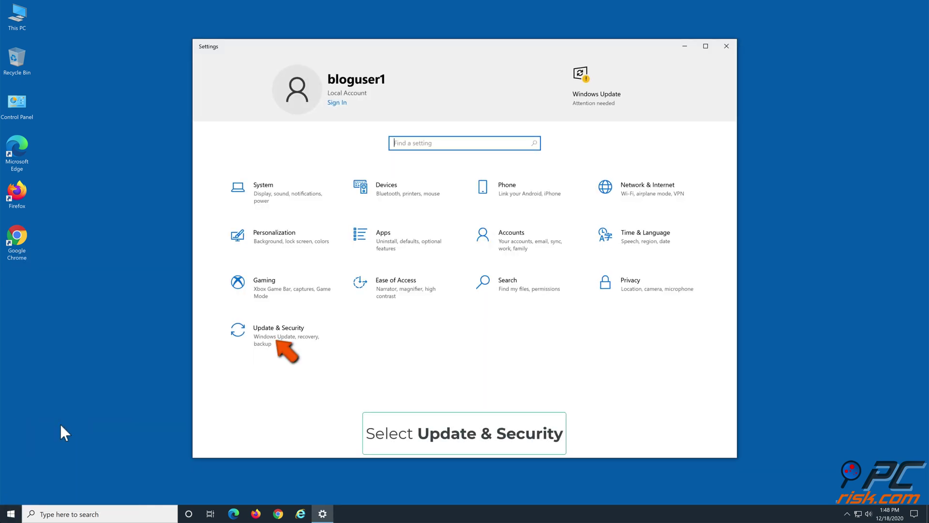
Step: Start installing the pending updates from Update & Security's Windows Update page
left_click(281, 335)
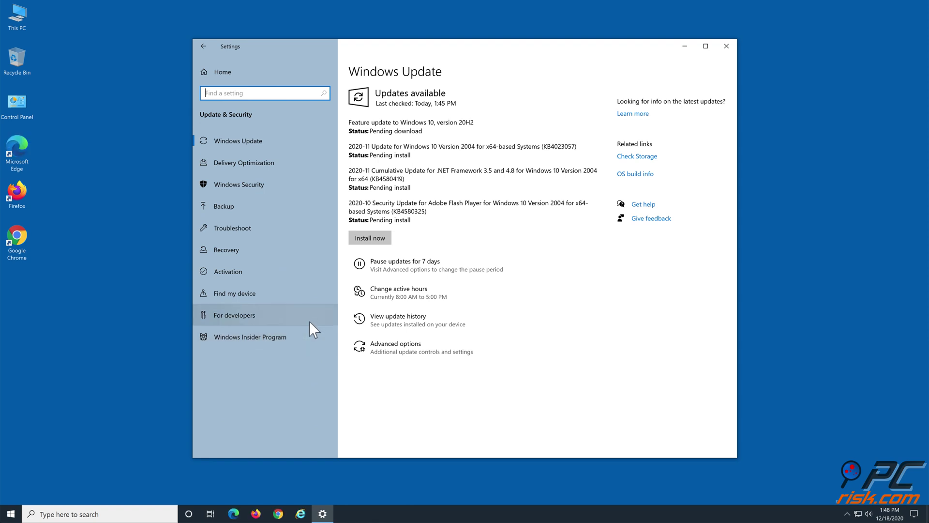
left_click(378, 238)
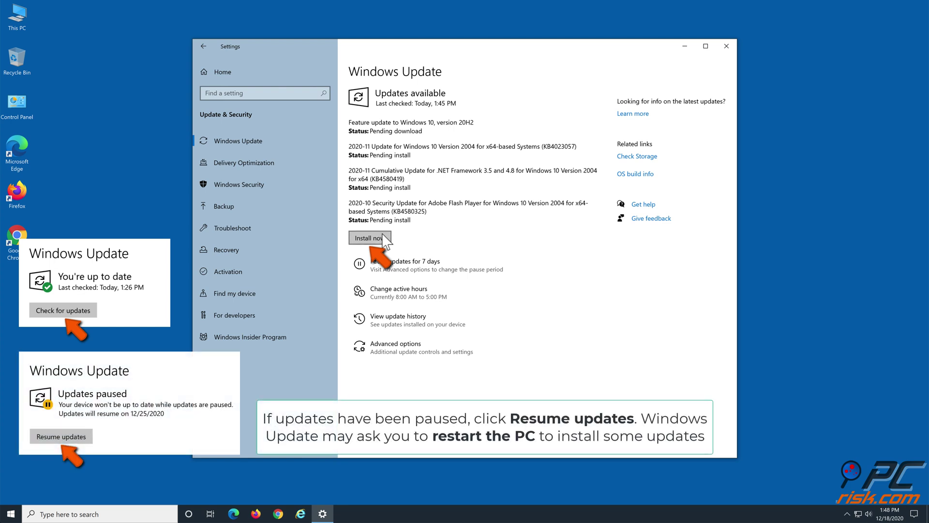
left_click(370, 238)
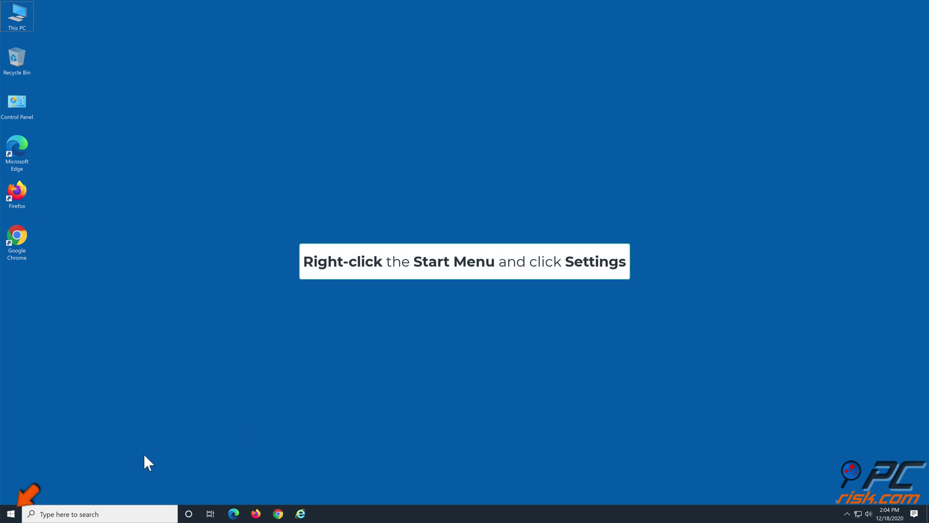
Step: Reopen Settings from the Start button's Win+X menu
right_click(12, 514)
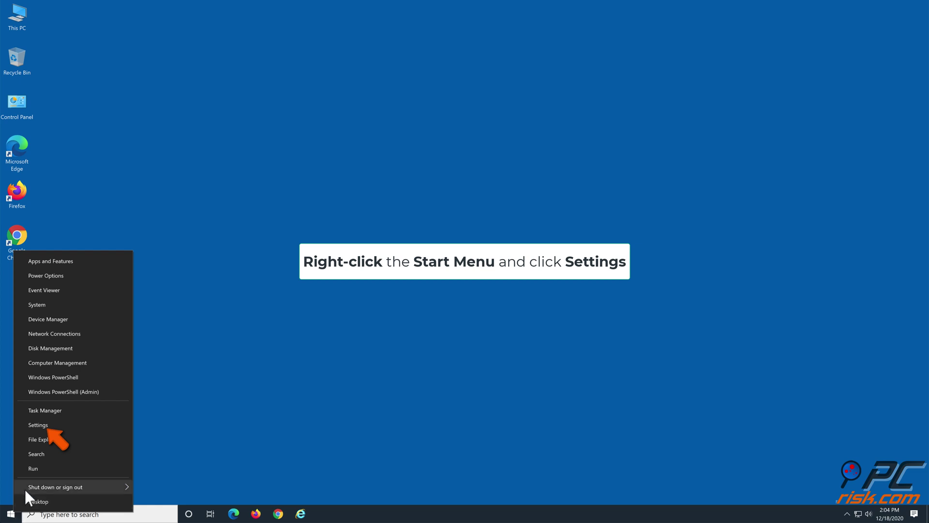
left_click(38, 425)
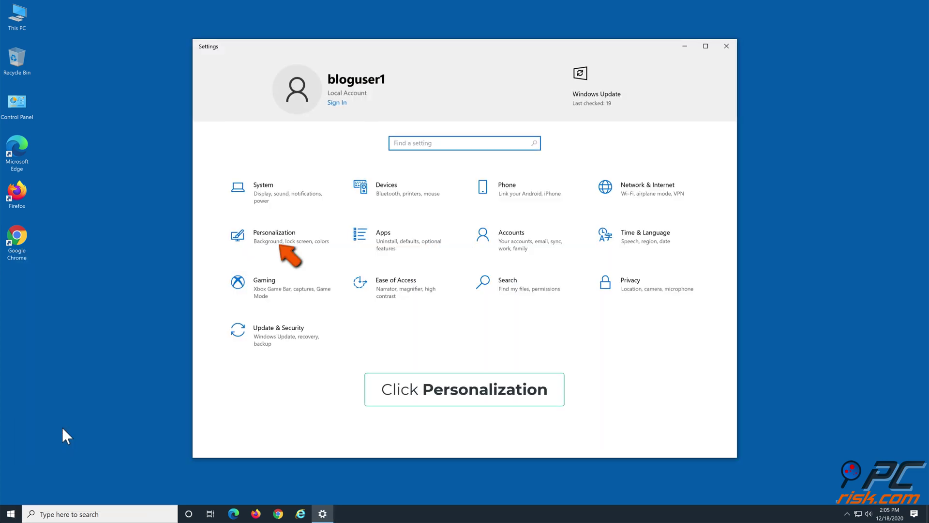
Step: Set the default app mode to Dark in Personalization > Colors and close Settings
left_click(311, 238)
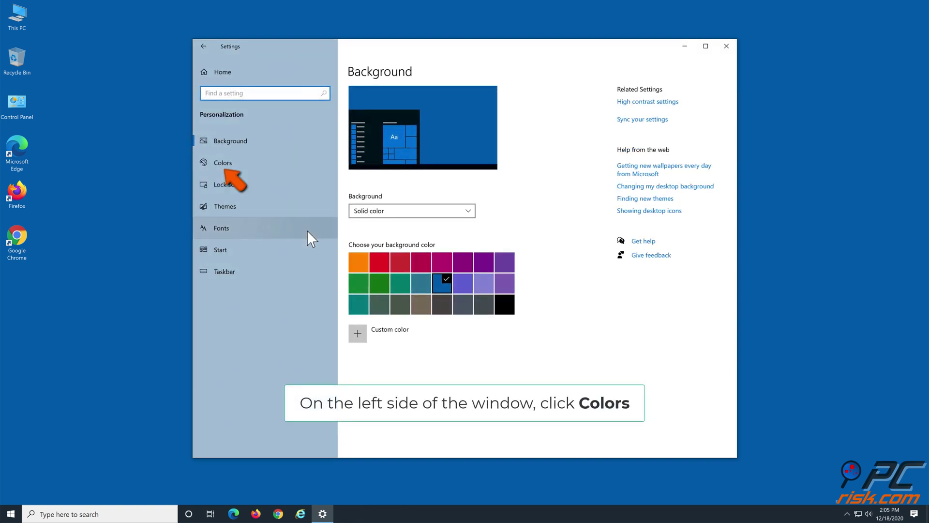
left_click(246, 165)
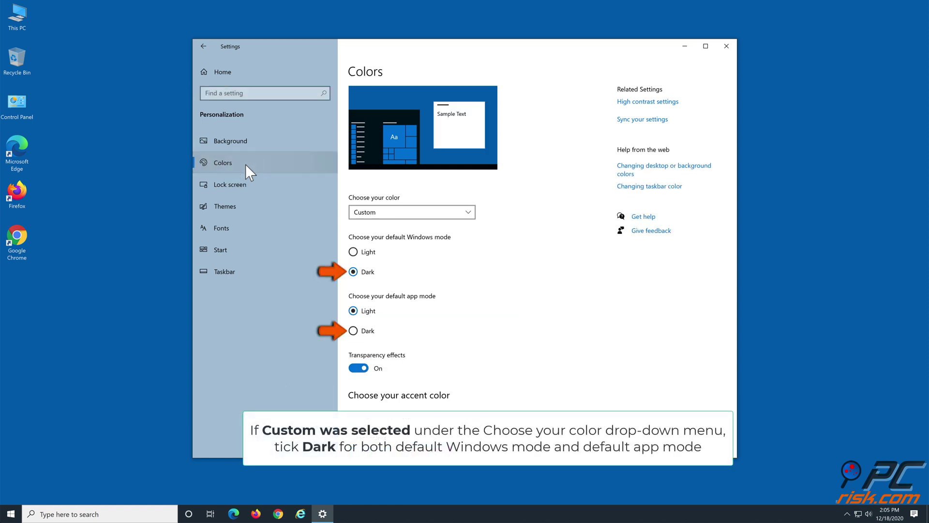
left_click(354, 332)
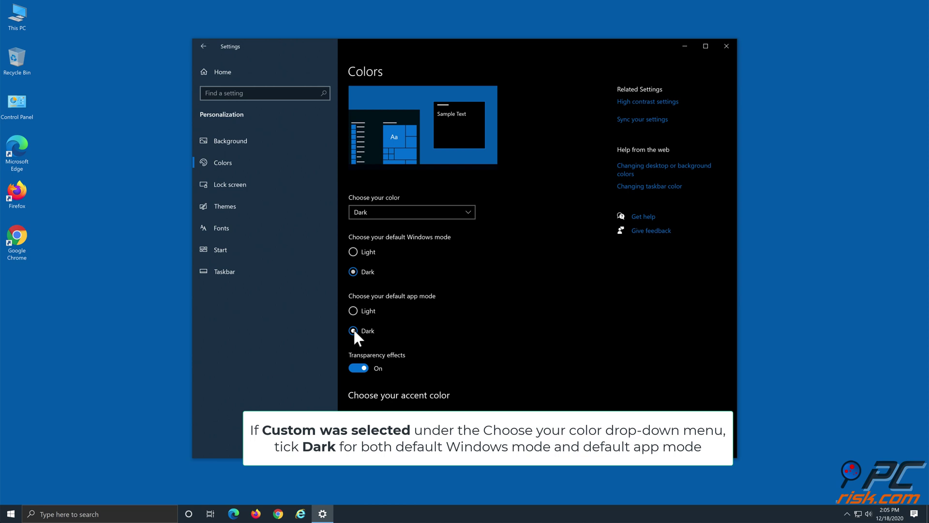
left_click(726, 46)
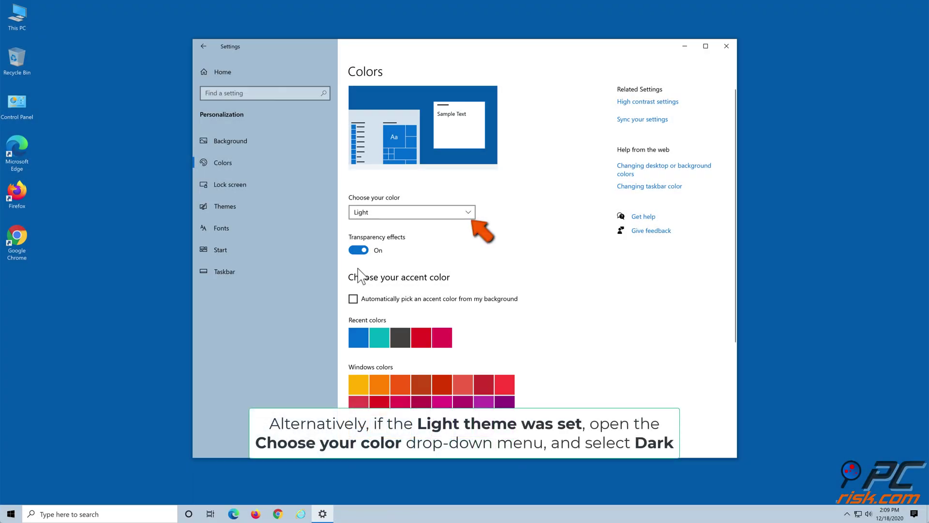
Step: Choose Dark in the Choose your color dropdown and close Settings
left_click(470, 215)
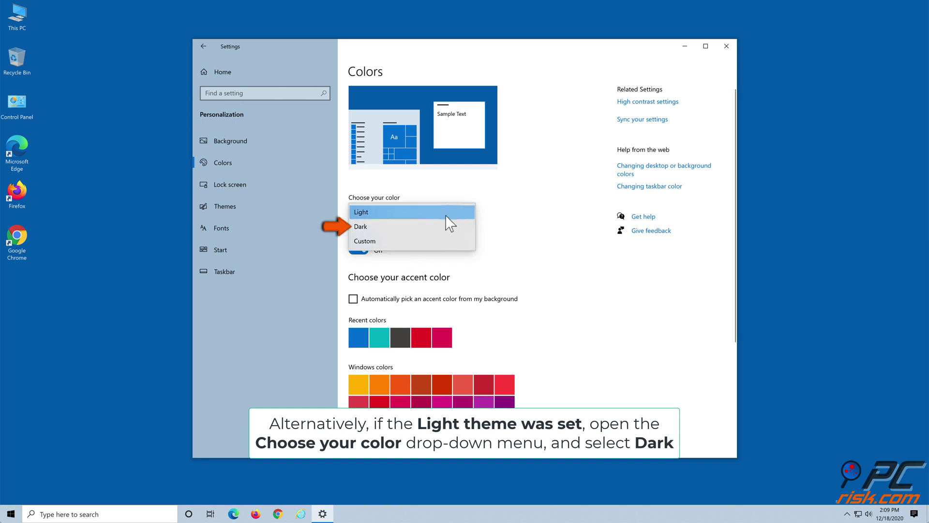
left_click(404, 230)
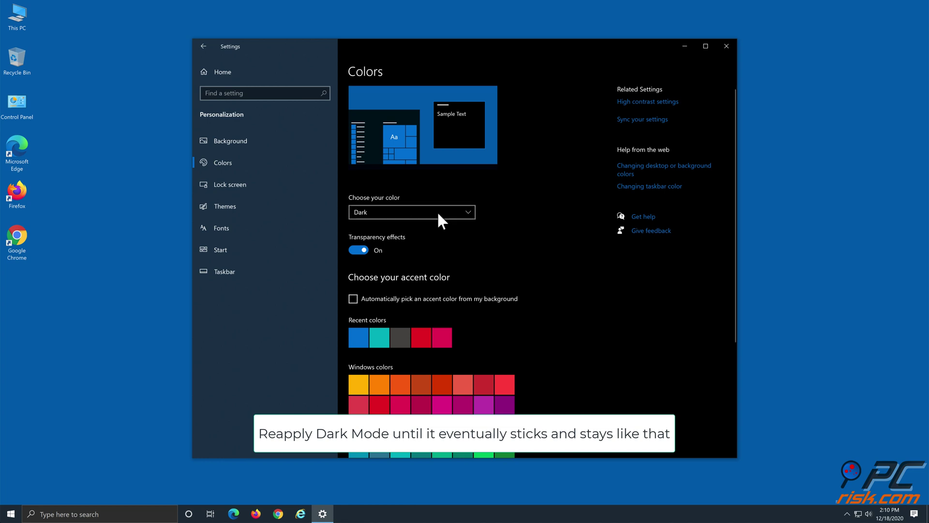
left_click(726, 45)
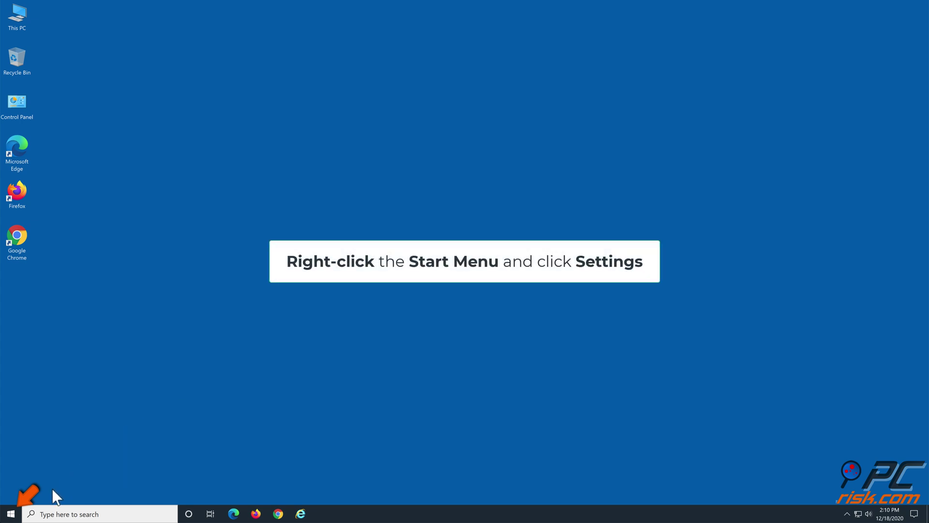
Step: Open Settings again from the Start button's Win+X menu
right_click(12, 514)
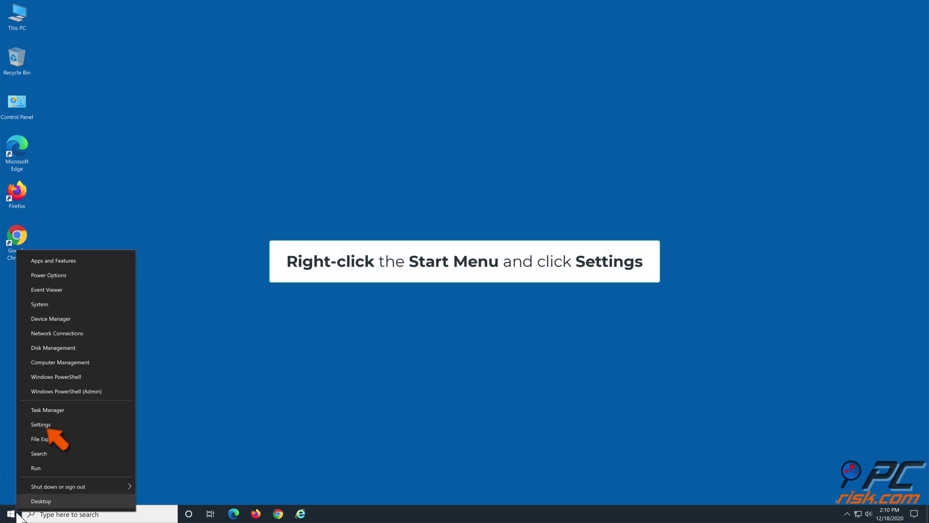
left_click(51, 425)
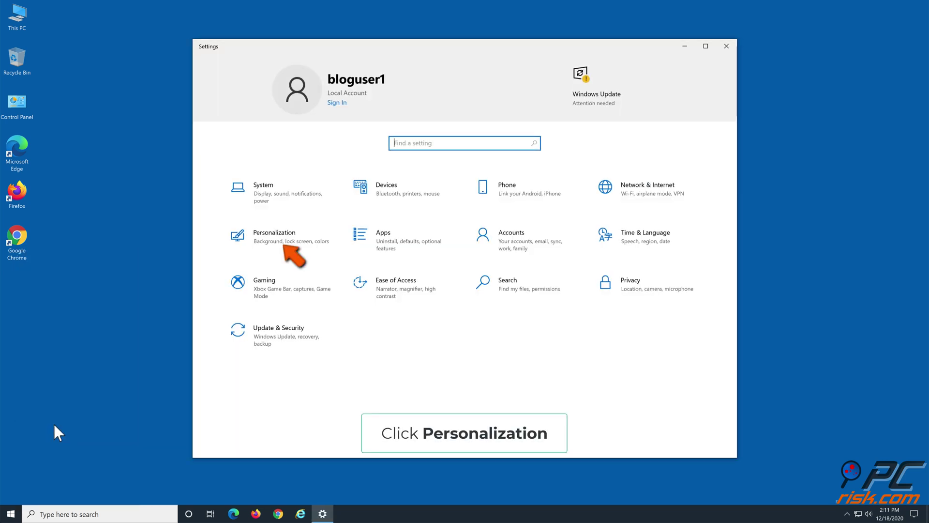
Step: Apply the default Windows theme from Personalization > Themes
left_click(301, 239)
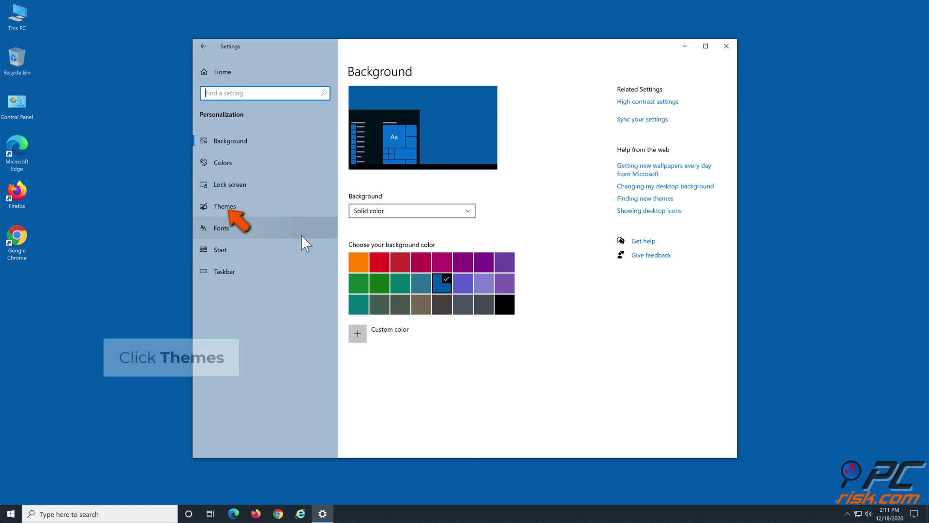
left_click(250, 211)
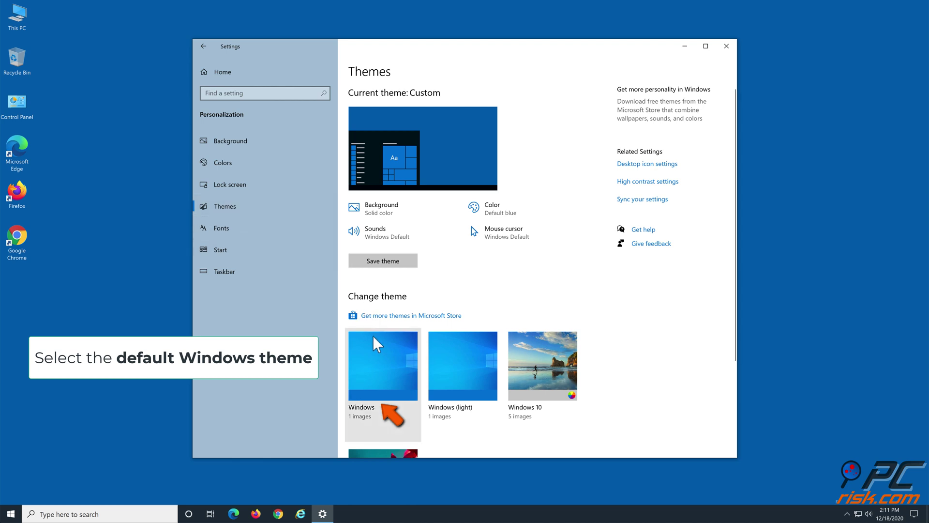
left_click(386, 375)
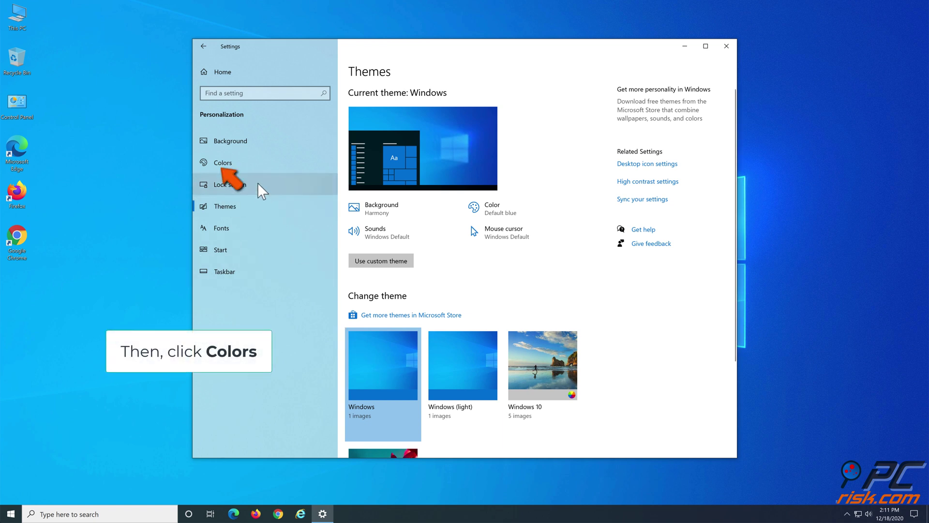
Step: Set the default app mode to Dark on the Colors page and close Settings
left_click(248, 170)
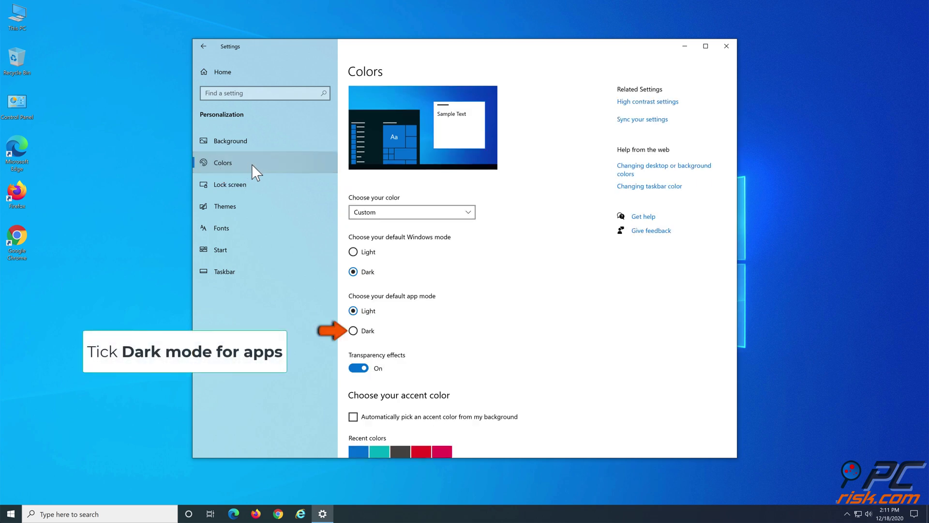
left_click(353, 332)
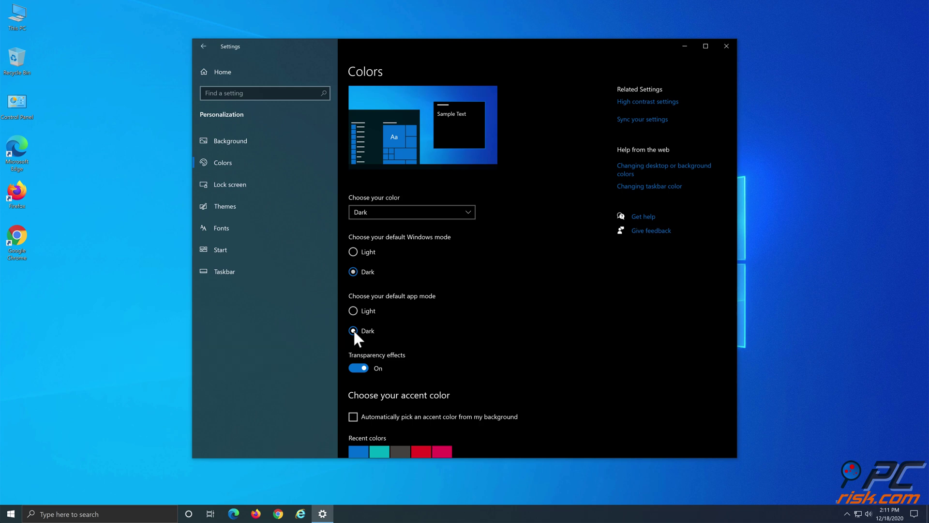
left_click(726, 47)
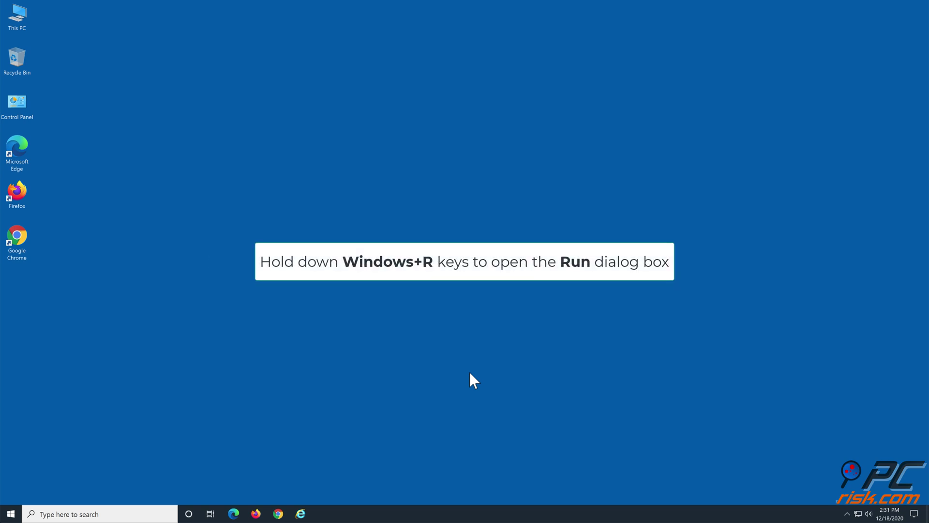
Step: Launch Registry Editor by running regedit from the Win+R Run dialog
key("super+r")
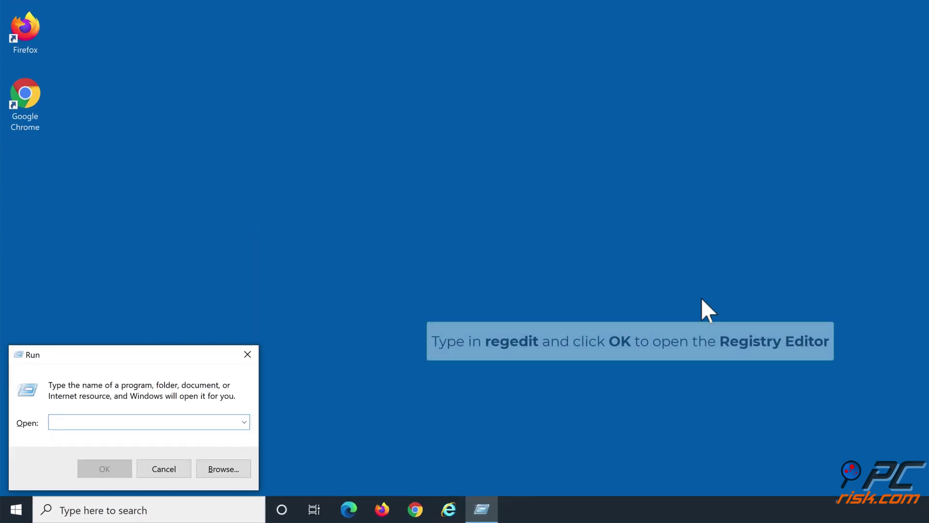
type("rege")
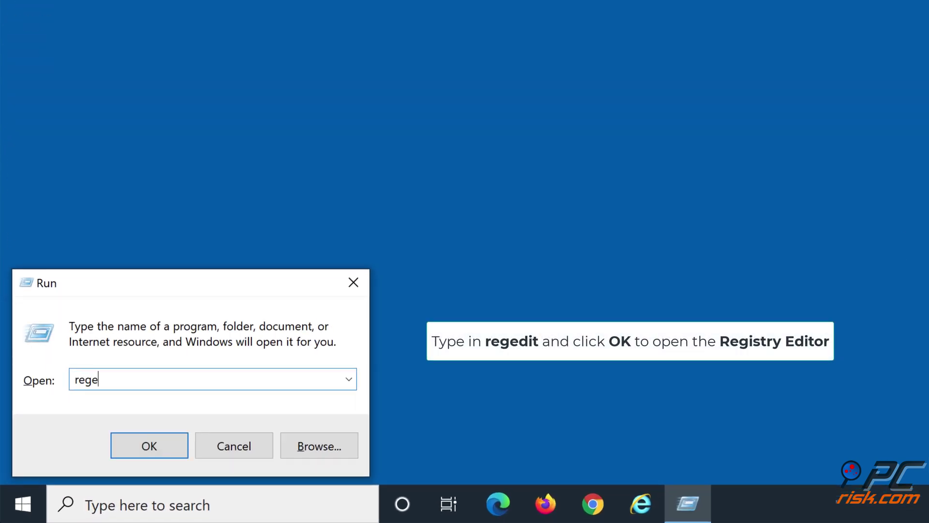
type("dit")
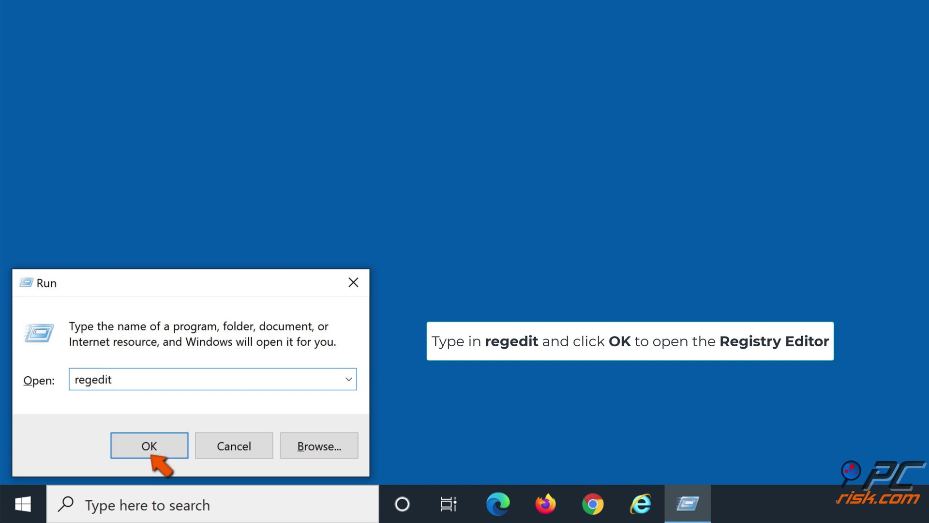
left_click(149, 446)
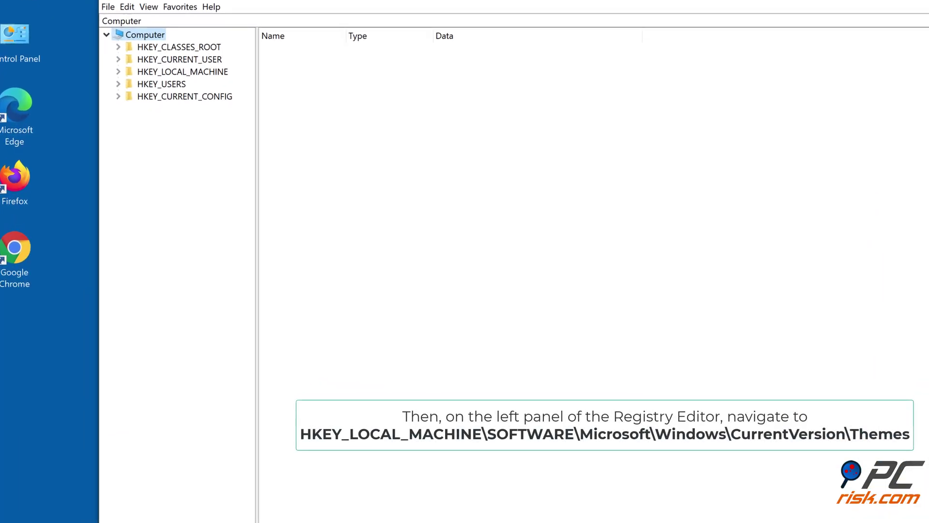
Step: Navigate to HKEY_LOCAL_MACHINE\SOFTWARE\Microsoft\Windows\CurrentVersion\Themes and show its values
left_click(118, 71)
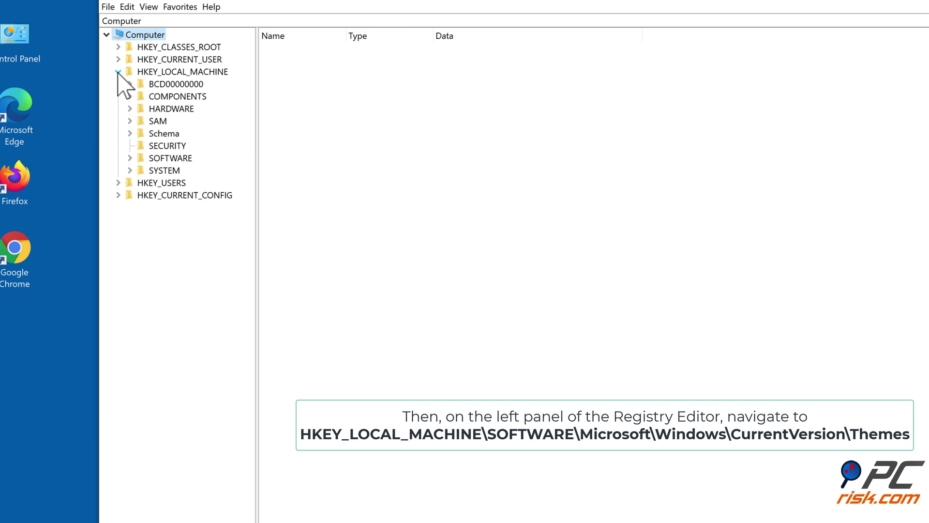
left_click(130, 159)
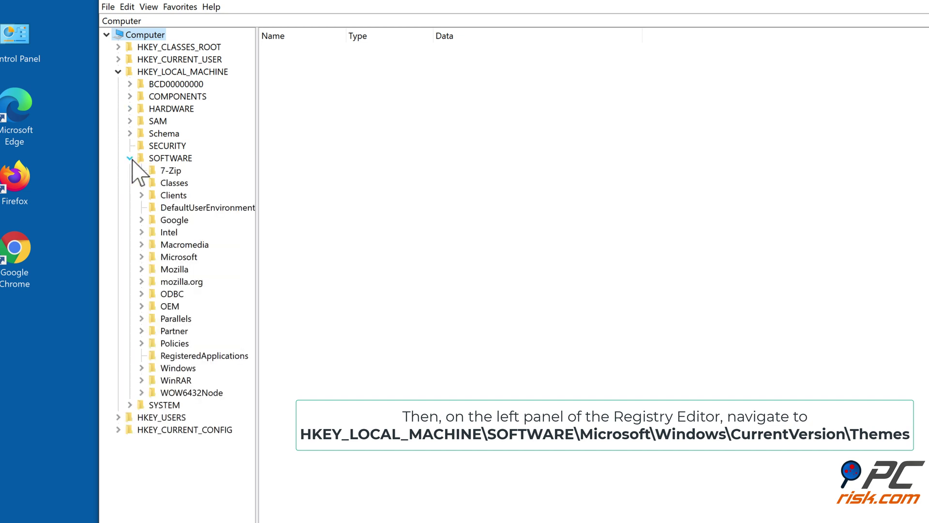
left_click(143, 258)
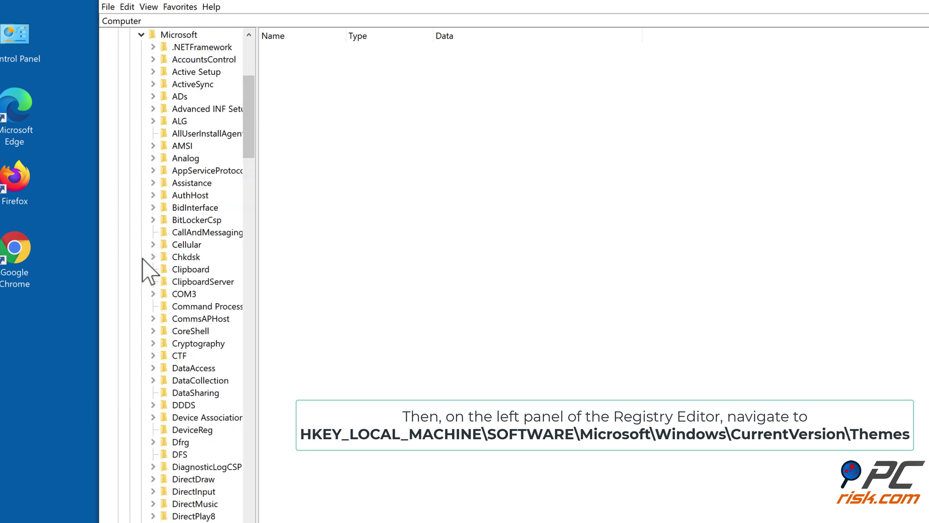
scroll(149, 271, "down", 5)
scroll(149, 271, "down", 5)
scroll(149, 271, "down", 5)
scroll(149, 270, "down", 5)
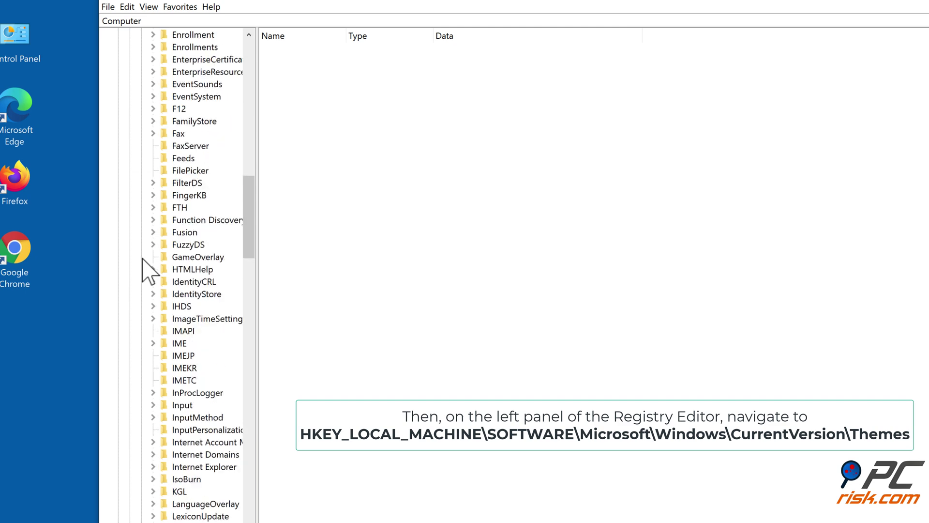
scroll(148, 271, "down", 5)
scroll(149, 270, "down", 5)
scroll(149, 270, "down", 5)
scroll(149, 270, "down", 5)
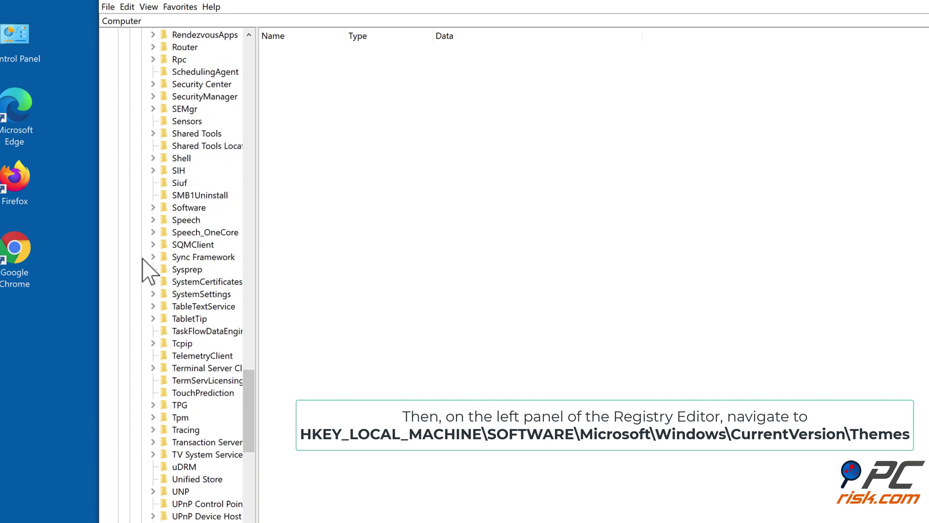
scroll(149, 270, "down", 4)
scroll(149, 270, "down", 2)
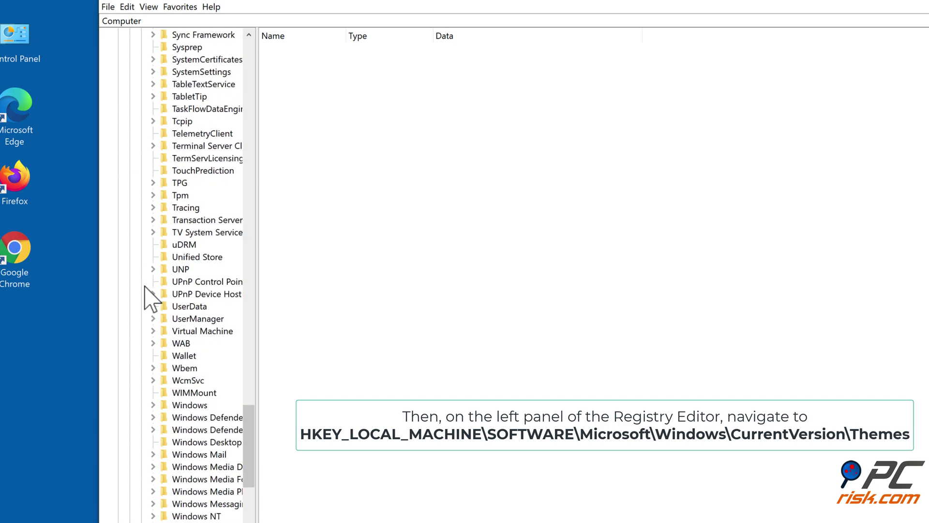
left_click(154, 405)
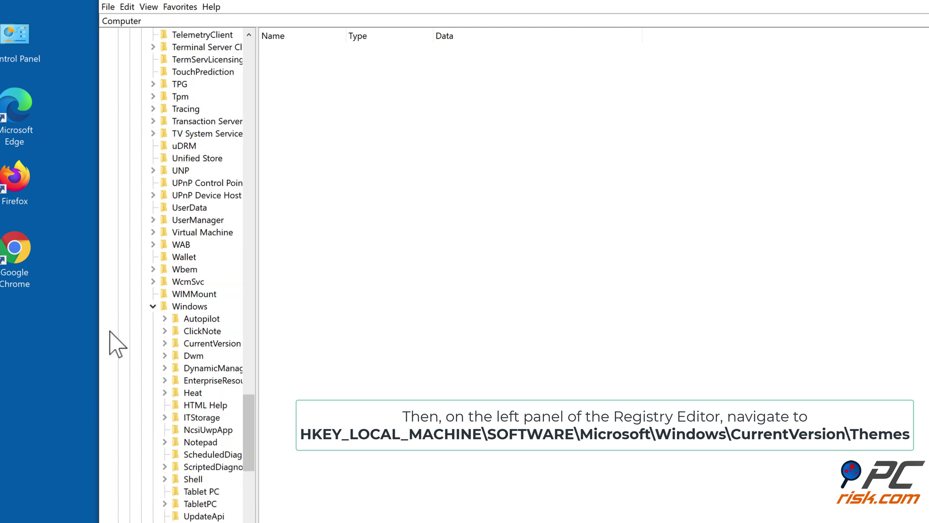
scroll(118, 331, "down", 2)
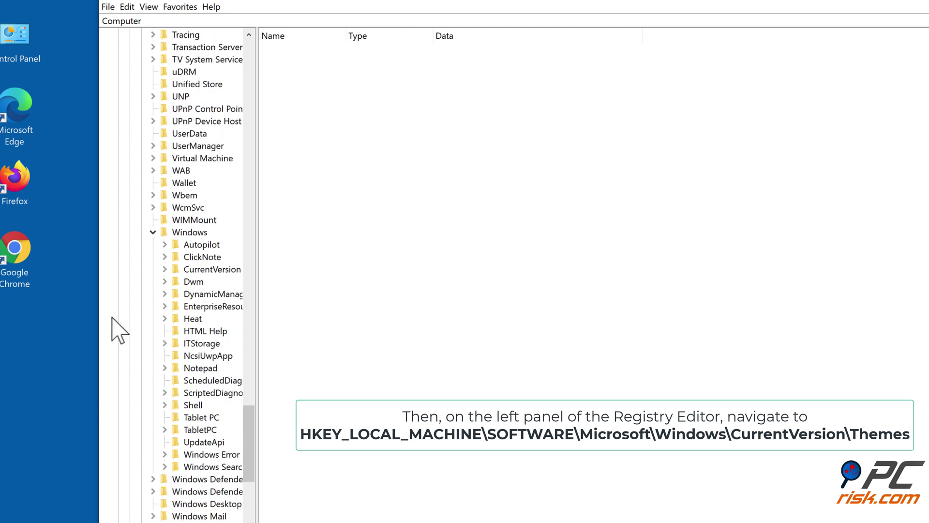
left_click(165, 269)
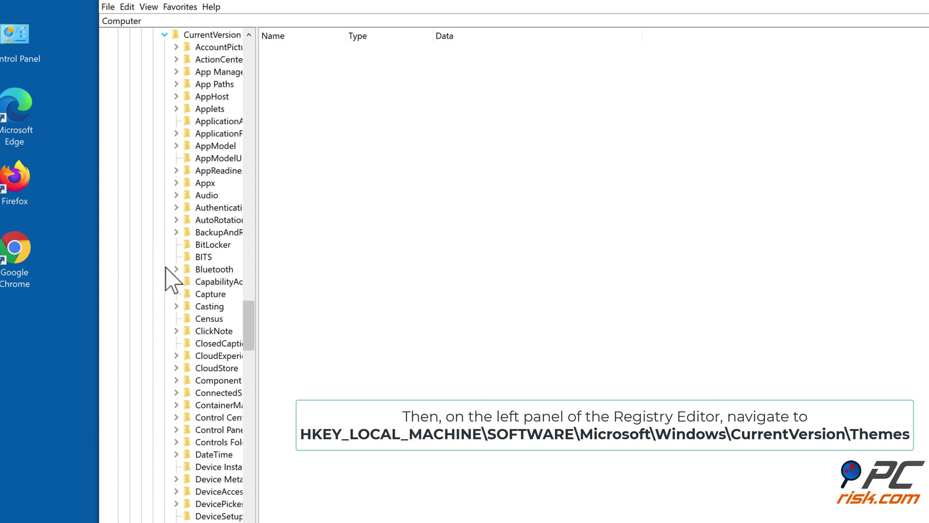
scroll(172, 278, "down", 4)
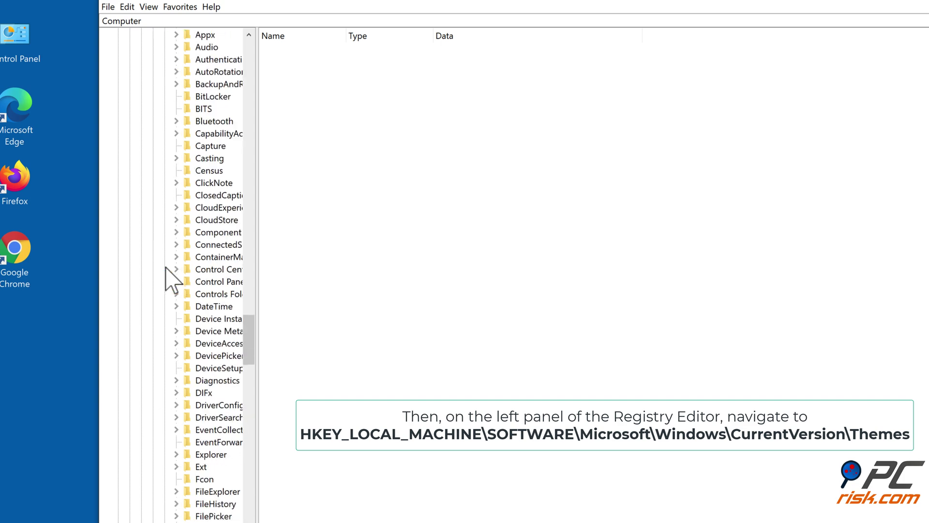
scroll(173, 278, "down", 4)
scroll(172, 278, "down", 4)
scroll(172, 278, "down", 4)
scroll(172, 278, "down", 4)
scroll(172, 278, "down", 3)
scroll(173, 278, "down", 4)
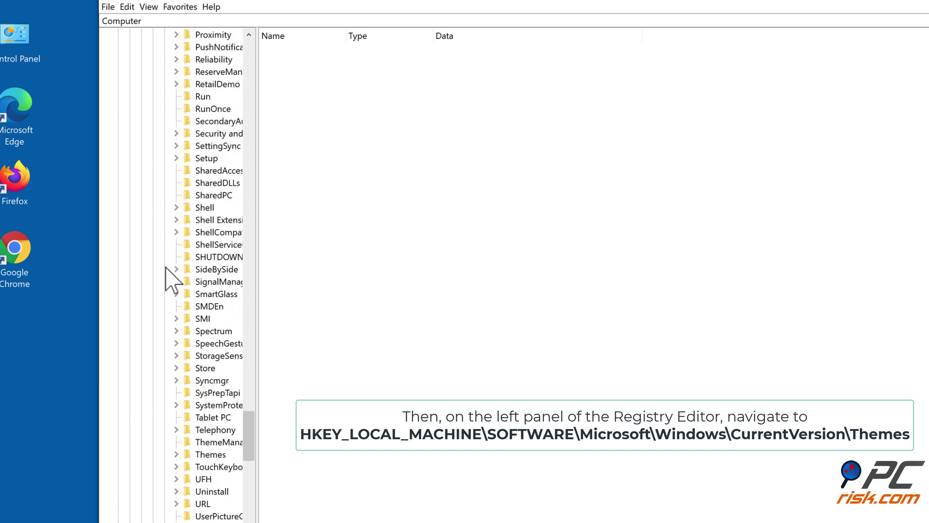
scroll(171, 278, "down", 1)
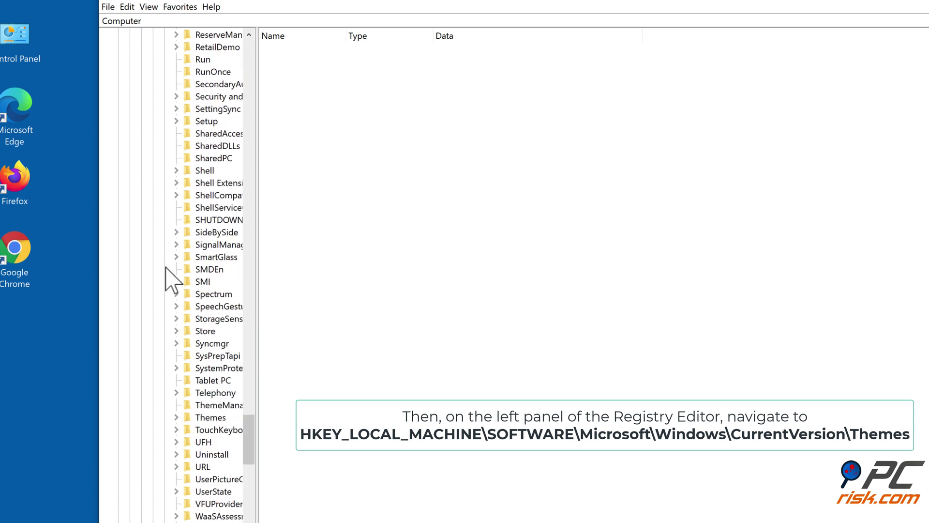
scroll(172, 279, "down", 1)
scroll(172, 278, "up", 4)
scroll(172, 278, "up", 2)
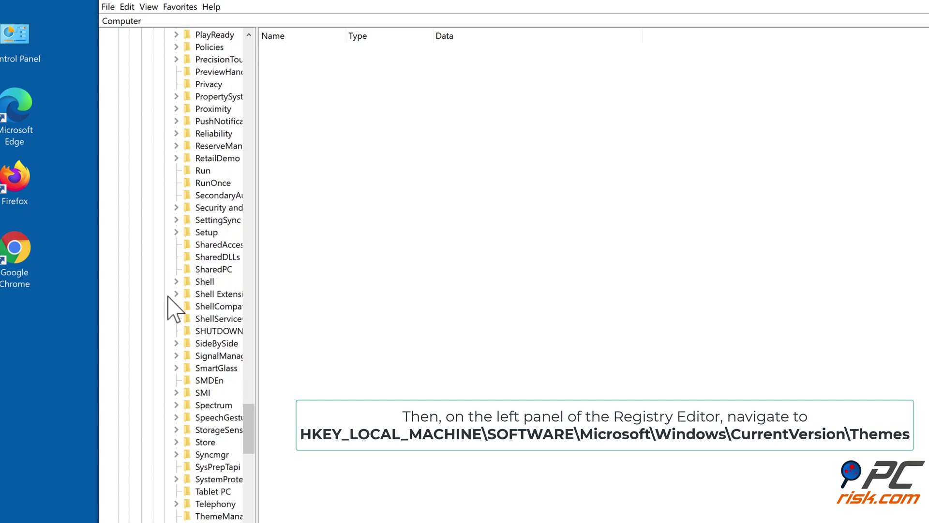
scroll(172, 348, "down", 1)
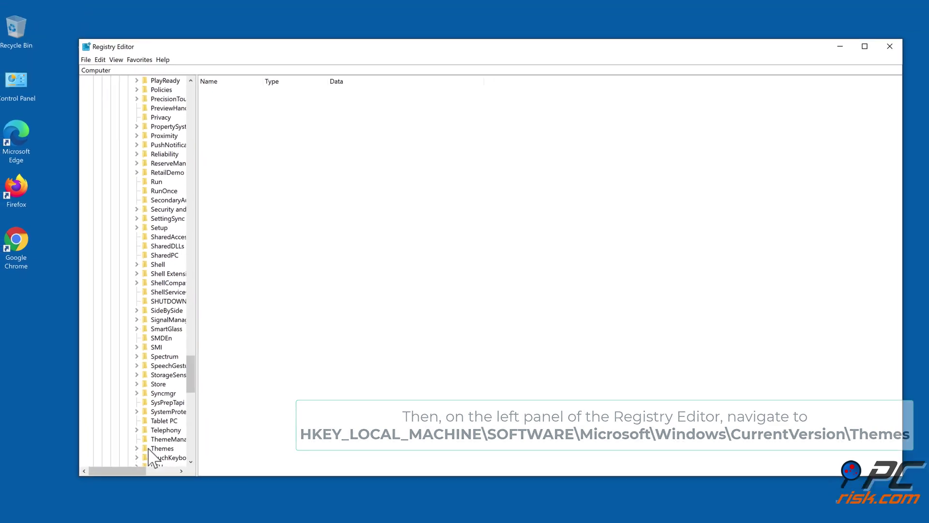
left_click(162, 448)
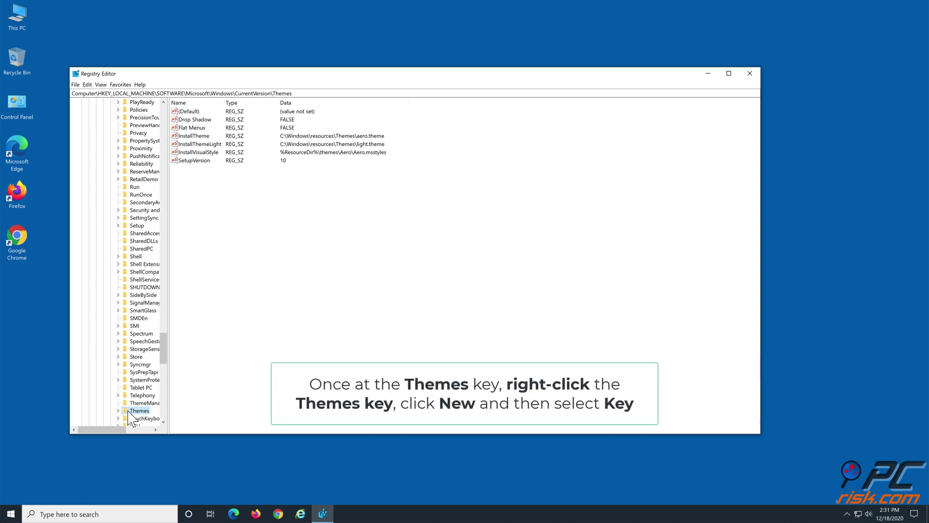
Step: Create a new key named Personalize under the Themes key
right_click(131, 413)
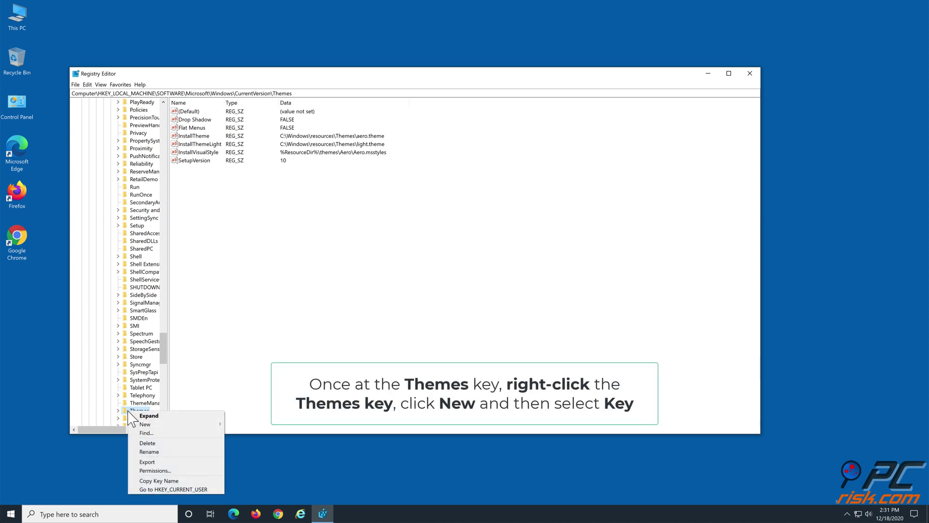
mouse_move(174, 424)
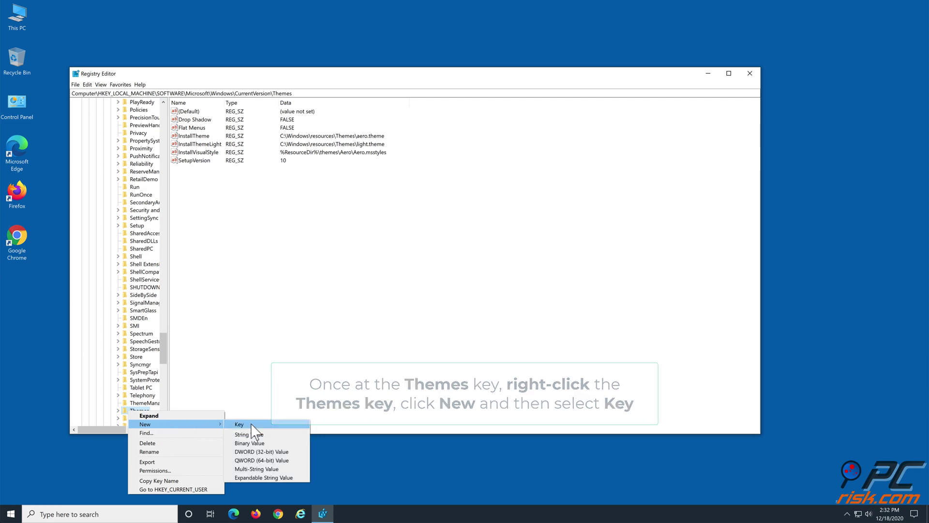
left_click(239, 424)
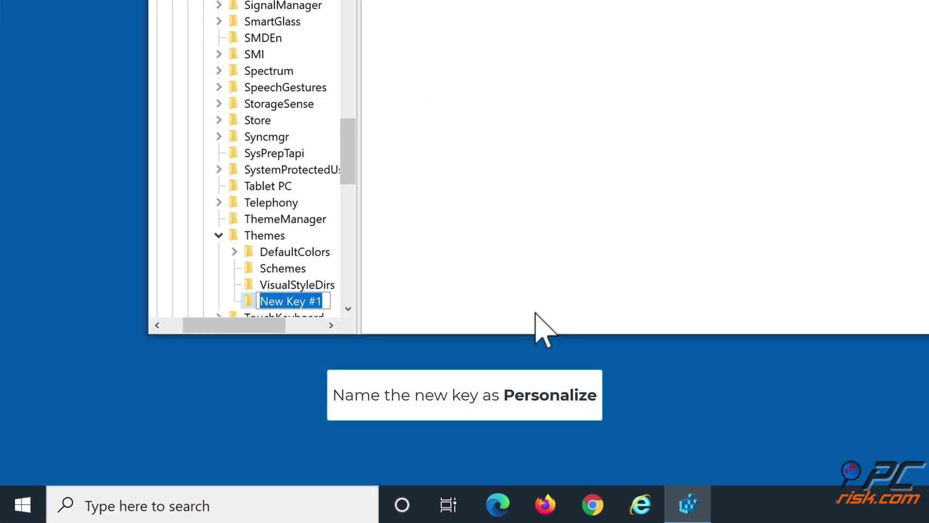
type("Per")
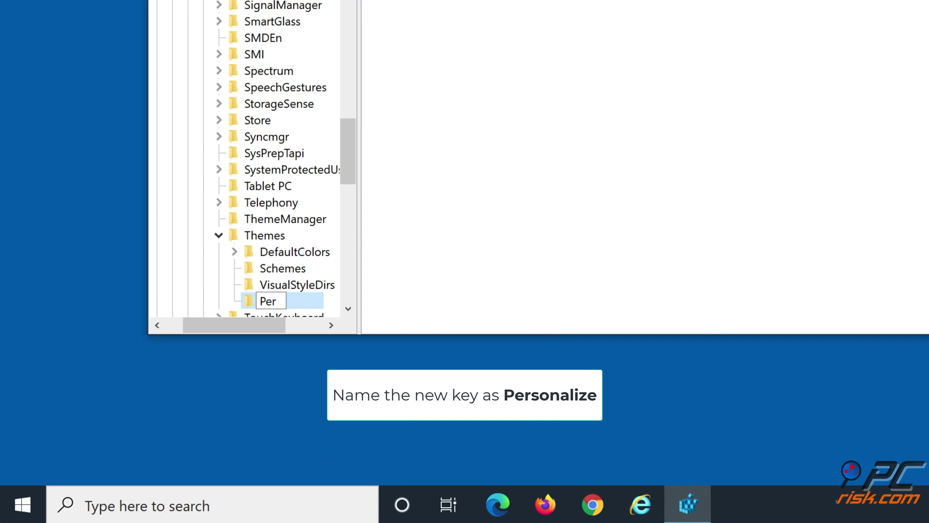
type("sonalize")
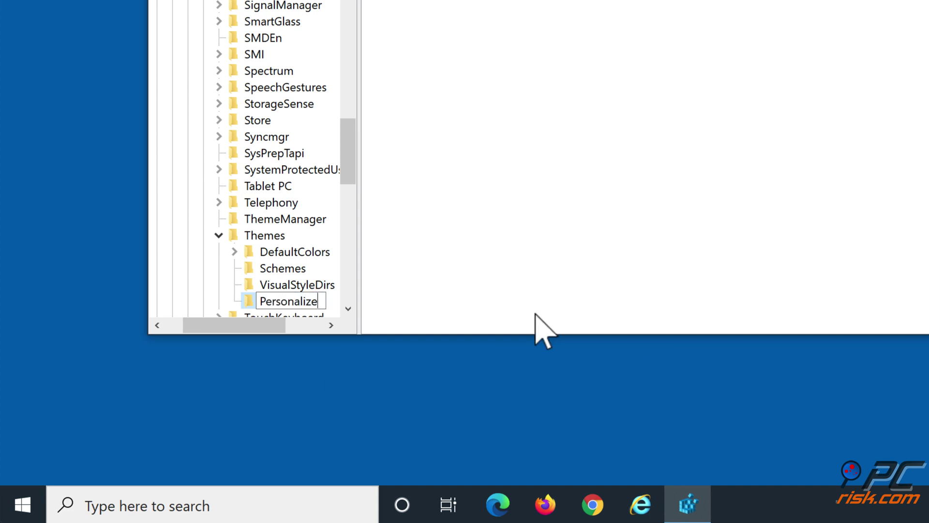
key("Return")
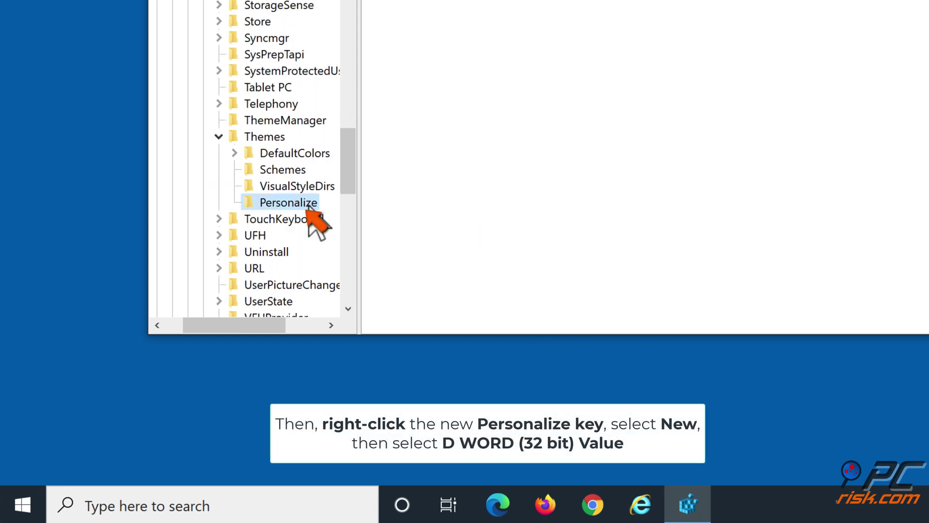
Step: Add a new DWORD (32-bit) value named AppsUseLightTheme inside Personalize
right_click(306, 205)
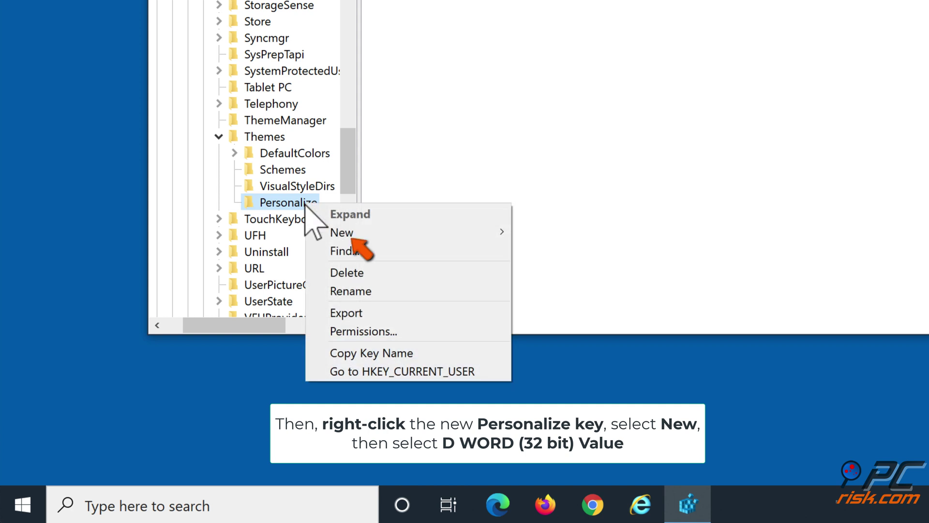
mouse_move(396, 240)
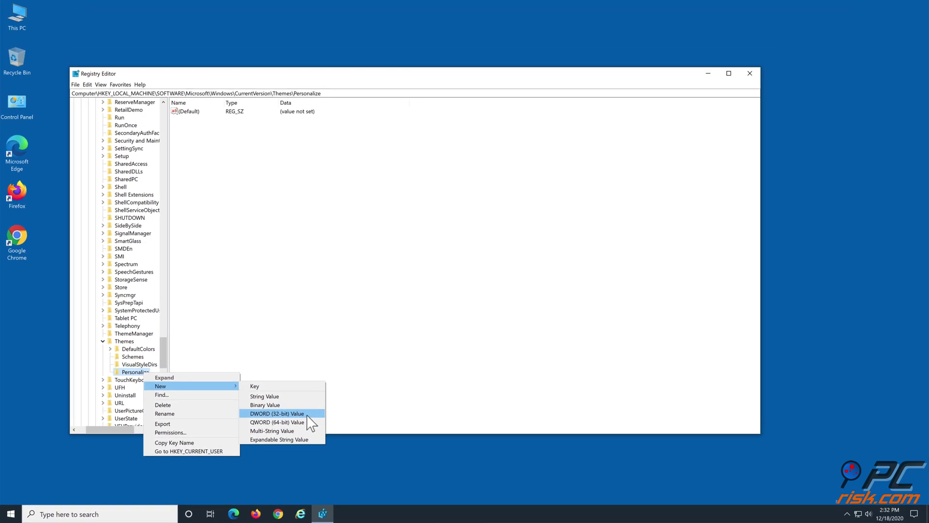
left_click(320, 410)
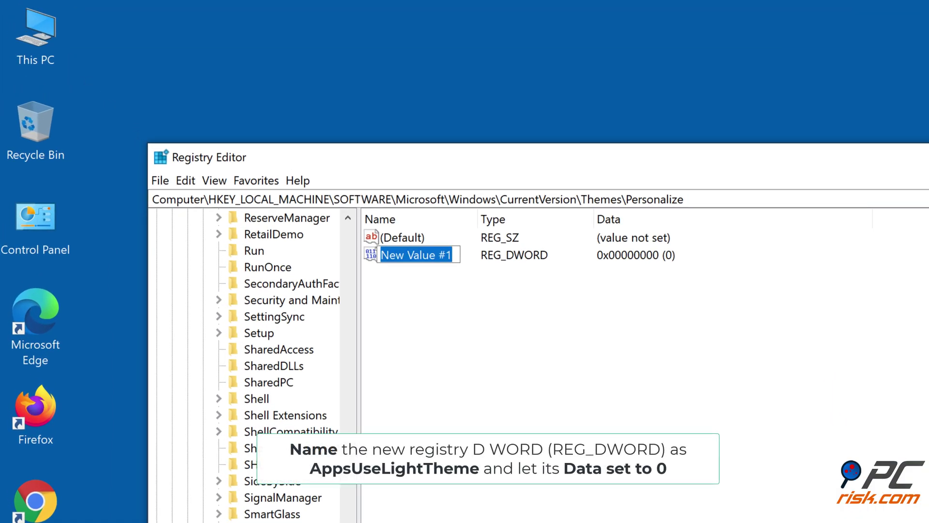
type("Apps")
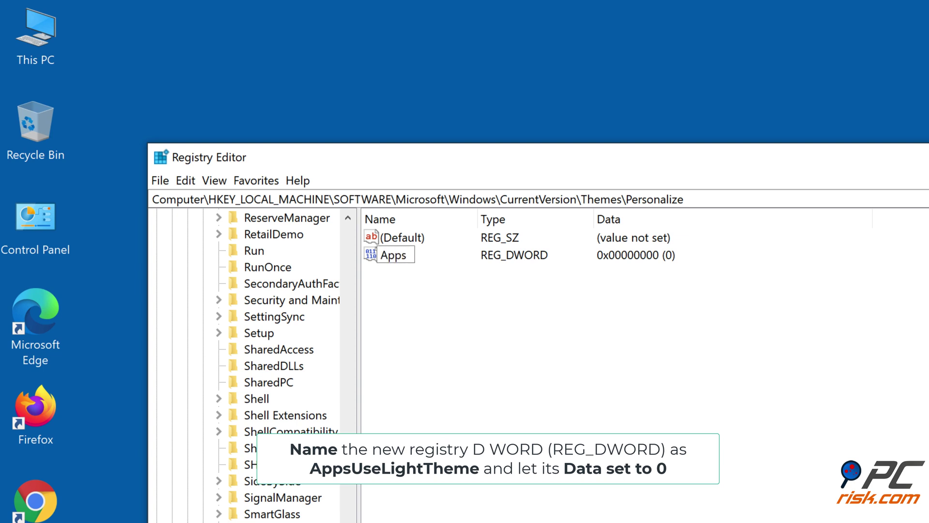
type("UseLightTheme")
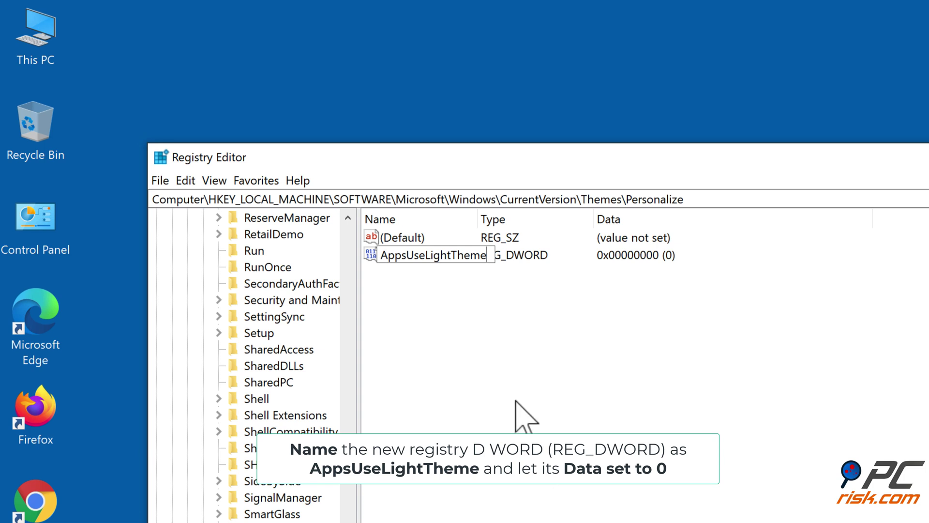
key("Return")
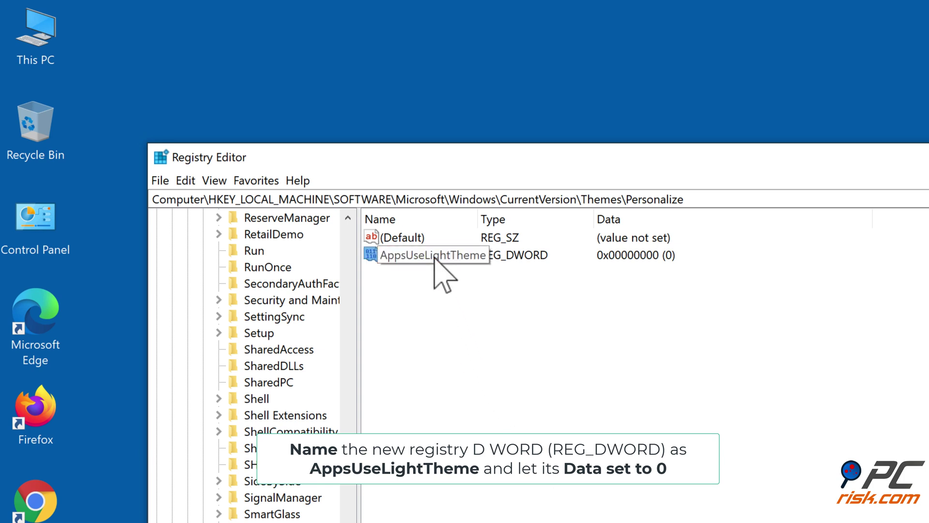
Step: Modify AppsUseLightTheme and keep its value data at 0
right_click(435, 257)
left_click(479, 268)
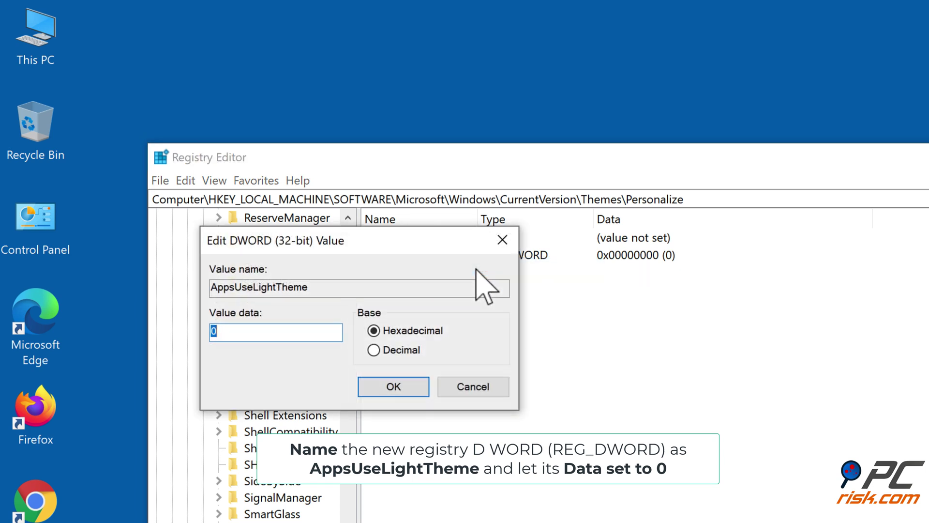
left_click(393, 386)
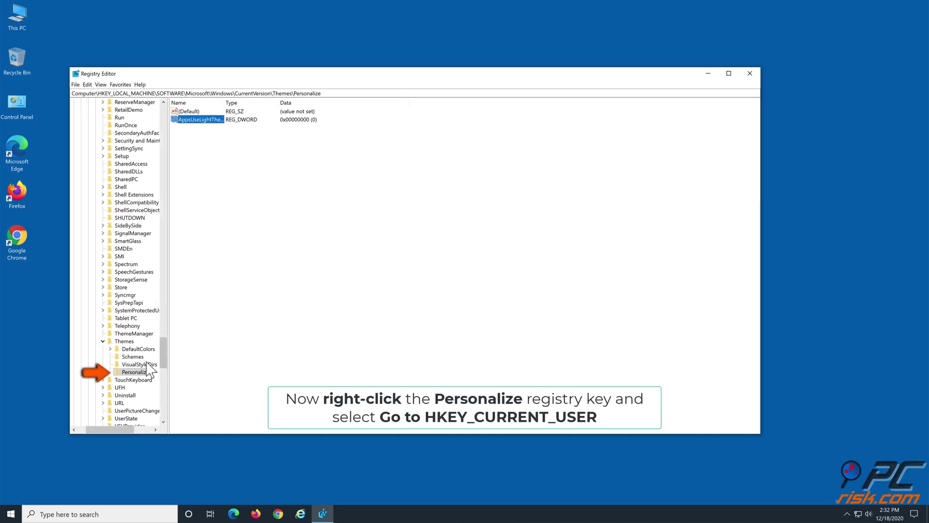
Step: Jump from Personalize to the matching key under HKEY_CURRENT_USER
right_click(138, 373)
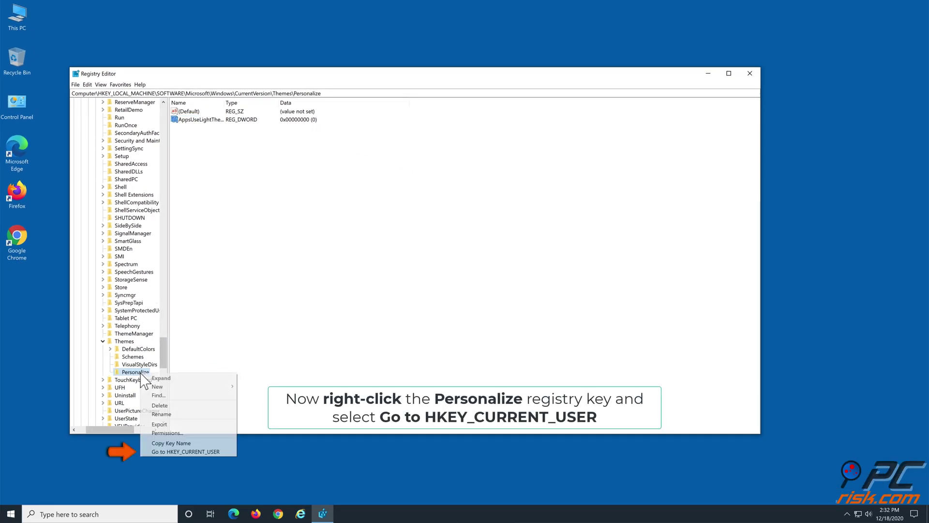
left_click(222, 452)
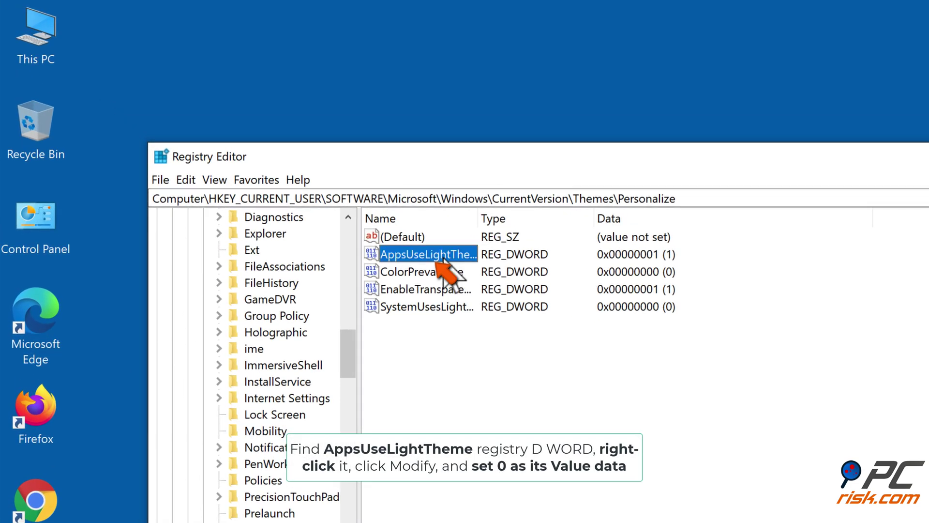
Step: Change AppsUseLightTheme under HKEY_CURRENT_USER from 1 to 0
right_click(443, 258)
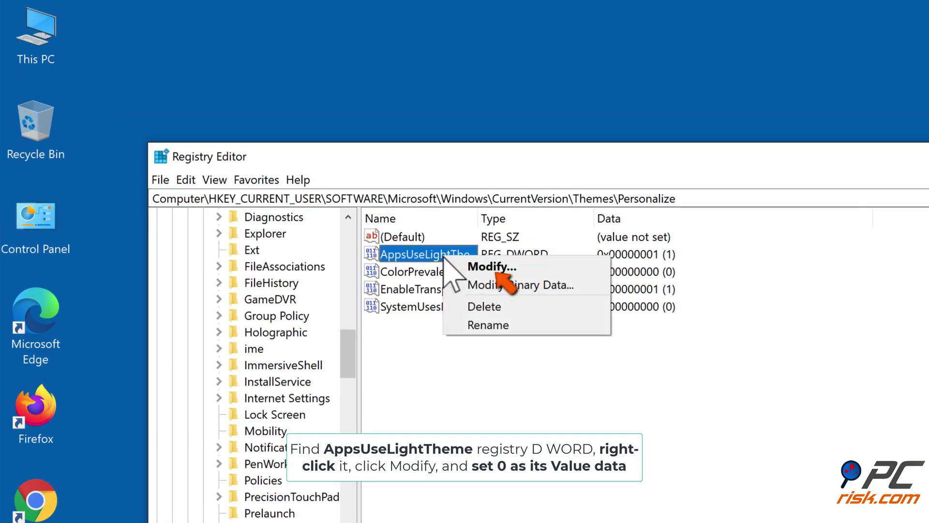
left_click(476, 270)
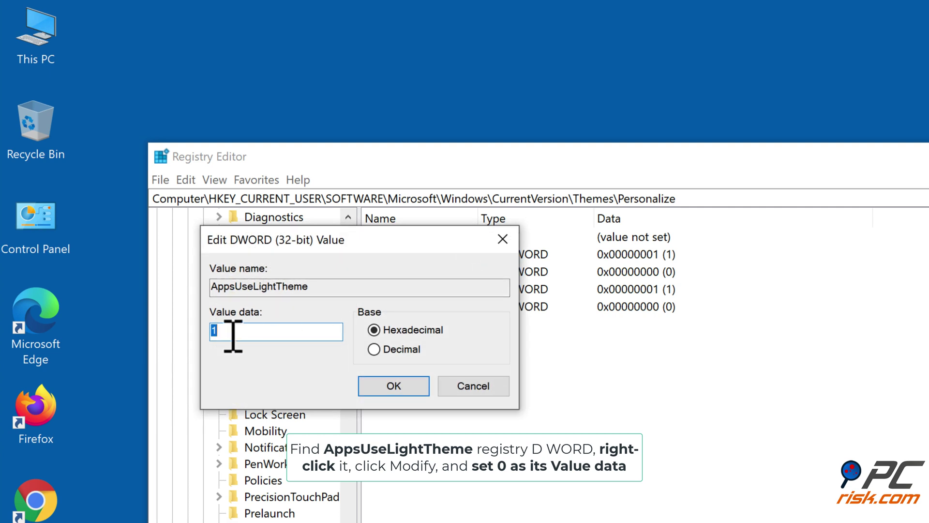
type("0")
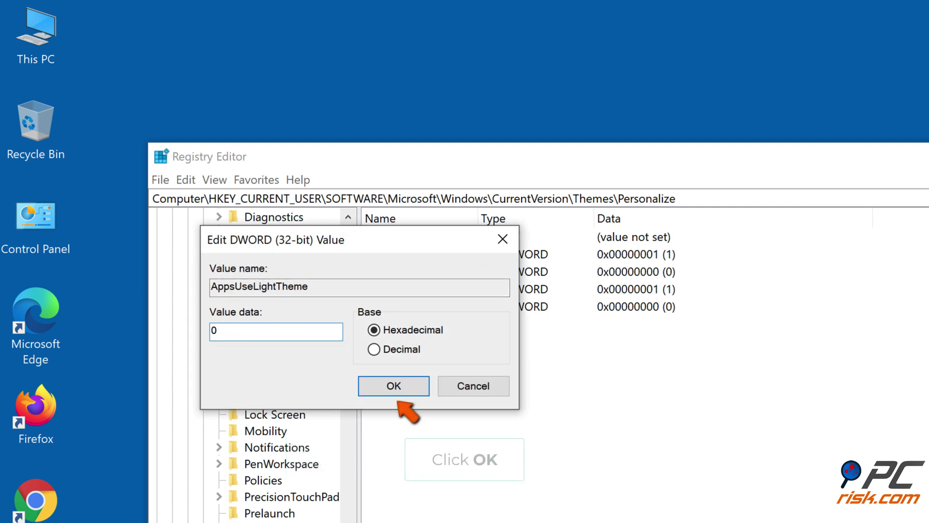
left_click(393, 386)
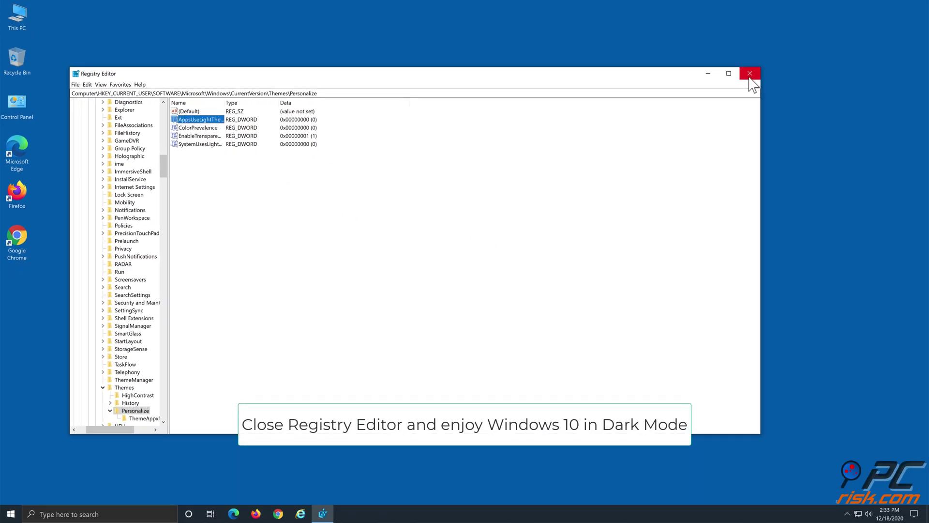
Step: Close Registry Editor, view This PC in dark-mode File Explorer, then close it
left_click(749, 73)
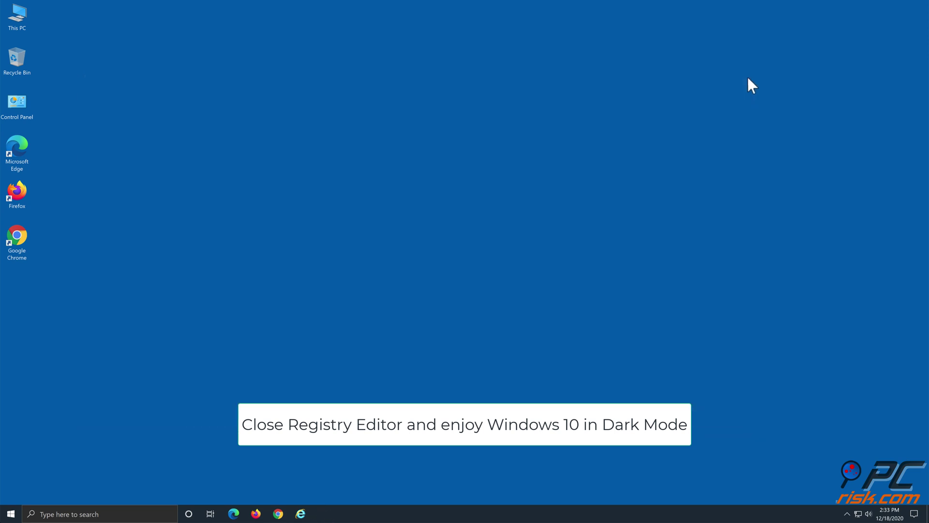
double_click(22, 12)
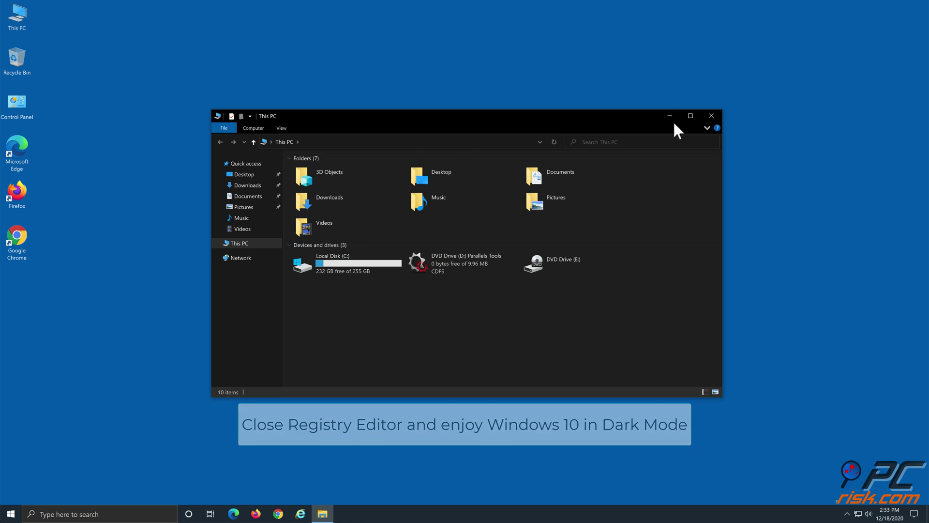
left_click(711, 116)
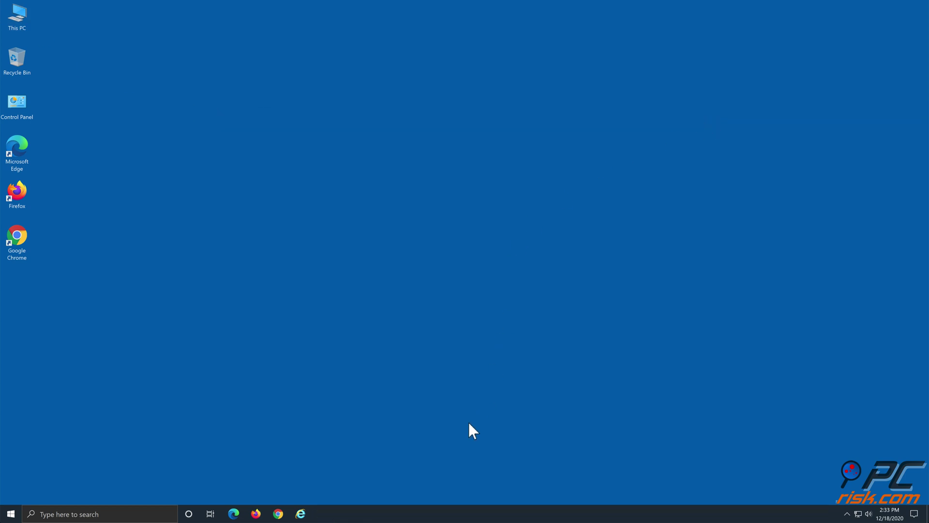